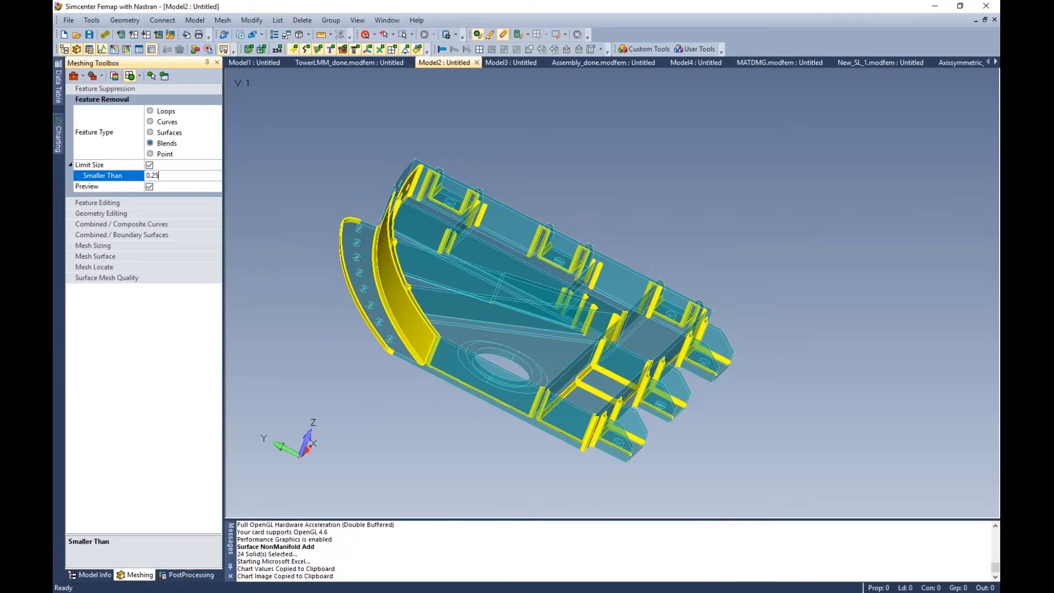
Step: Preview the blends smaller than 0.25 for removal and take the two blends at the curved flange's outer corners out of the selection
{"action": "left_click", "coordinate": [152, 75]}
{"action": "middle_click_drag", "start_coordinate": [518, 317], "coordinate": [506, 396]}
{"action": "left_click", "coordinate": [403, 545]}
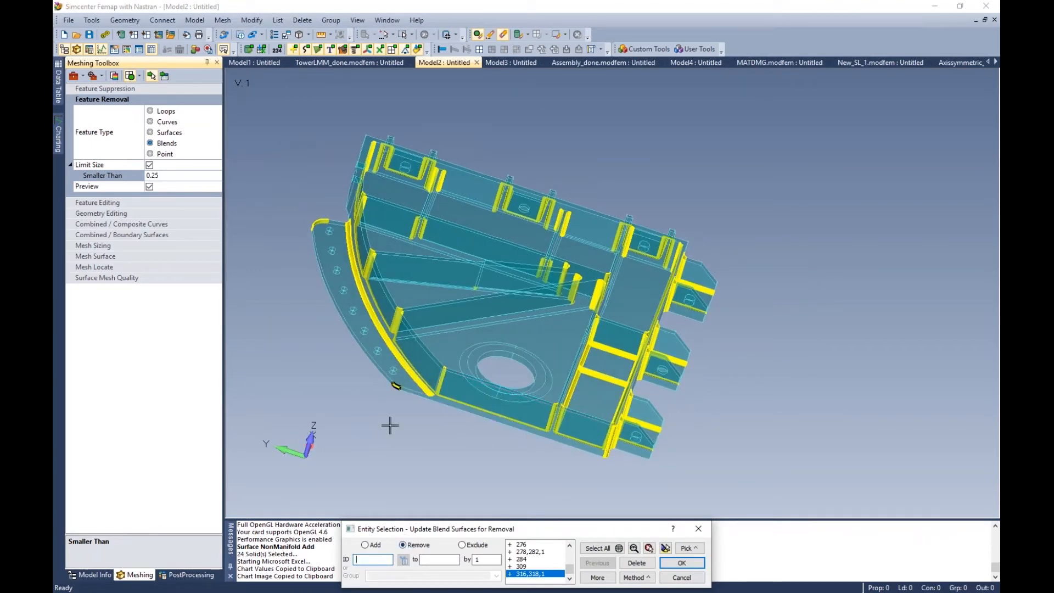
{"action": "left_click", "coordinate": [388, 418]}
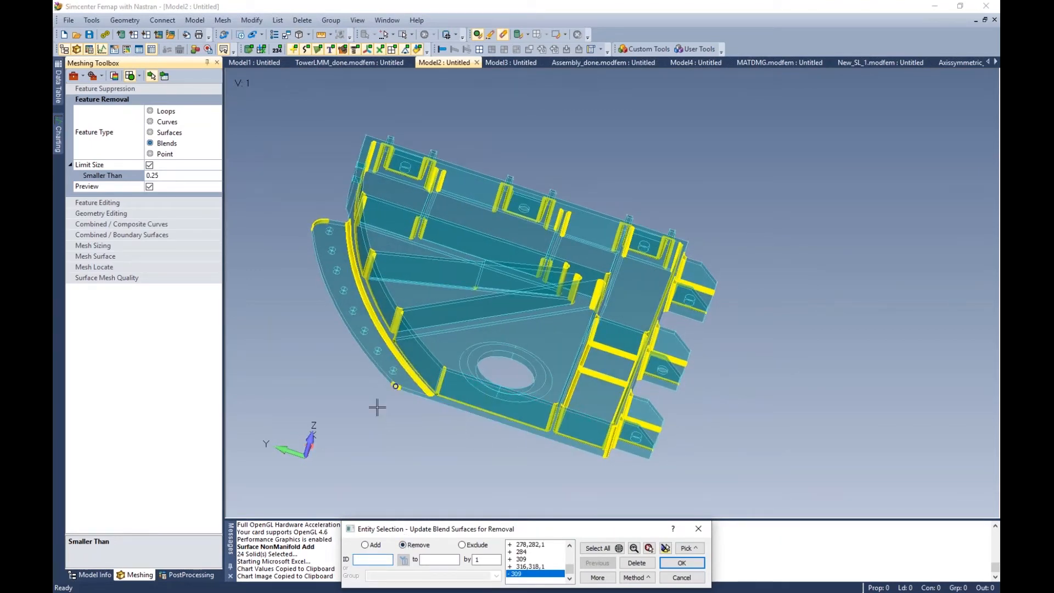
{"action": "left_click", "coordinate": [289, 203]}
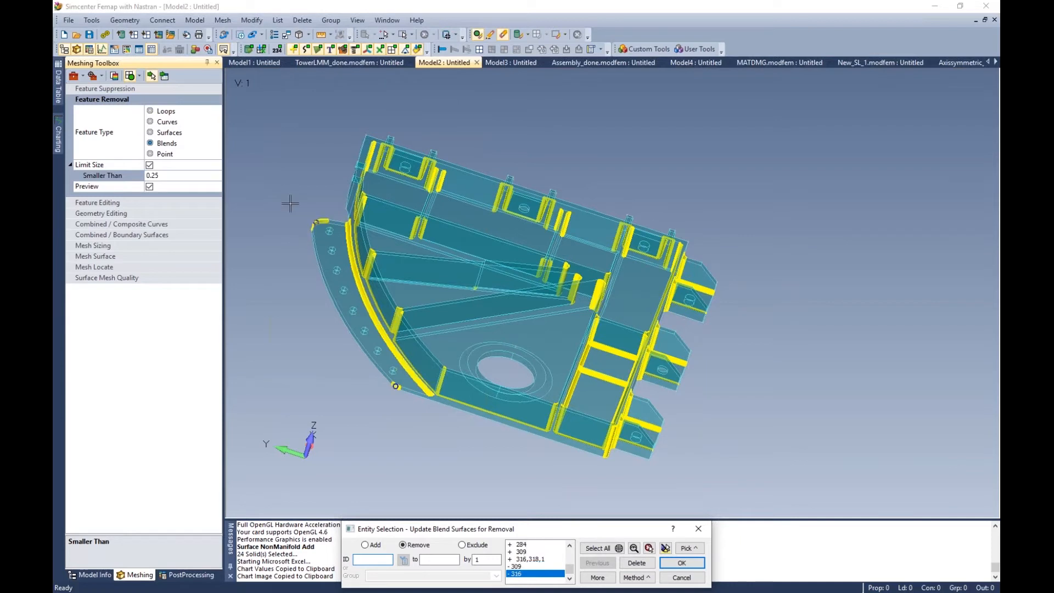
Step: Add the blend surface at the base of the lower diagonal rib to the removal selection and set picking to Pick Front
{"action": "left_click", "coordinate": [364, 545]}
{"action": "middle_click_drag", "start_coordinate": [571, 333], "coordinate": [544, 344]}
{"action": "left_click", "coordinate": [489, 324]}
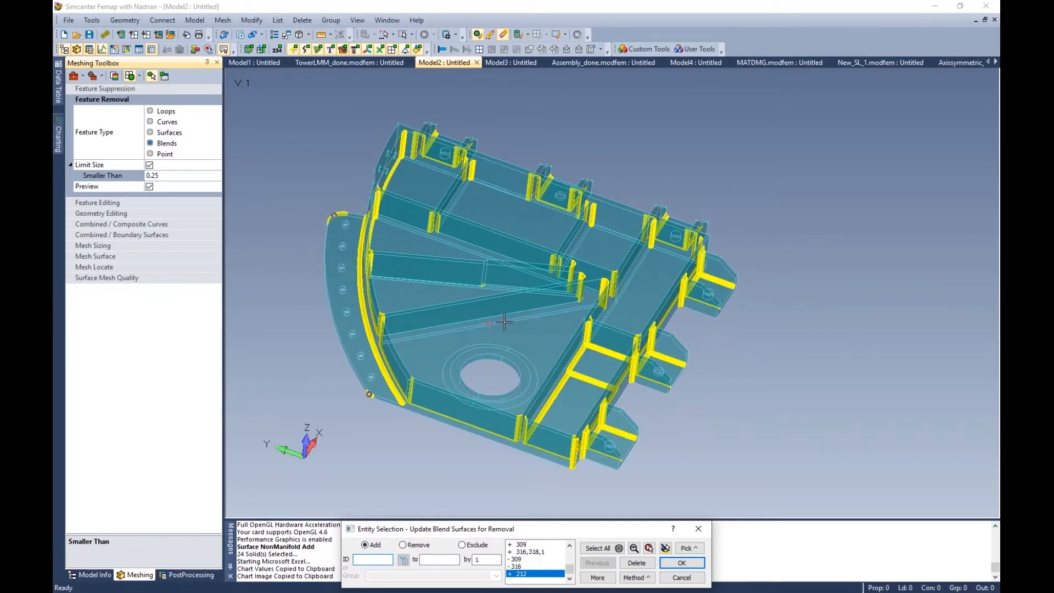
{"action": "right_click", "coordinate": [523, 283]}
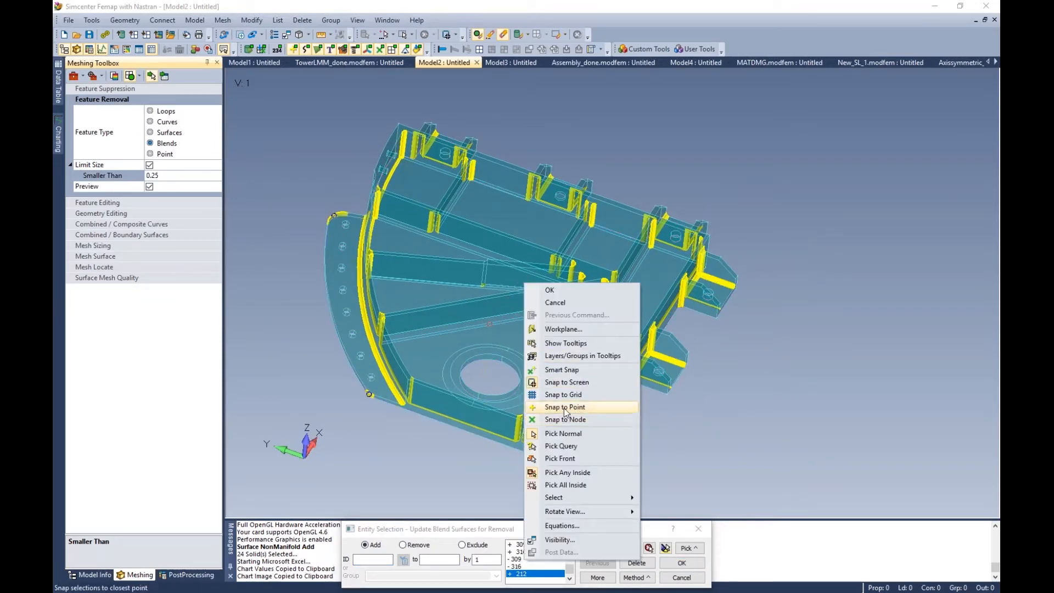
{"action": "left_click", "coordinate": [561, 458]}
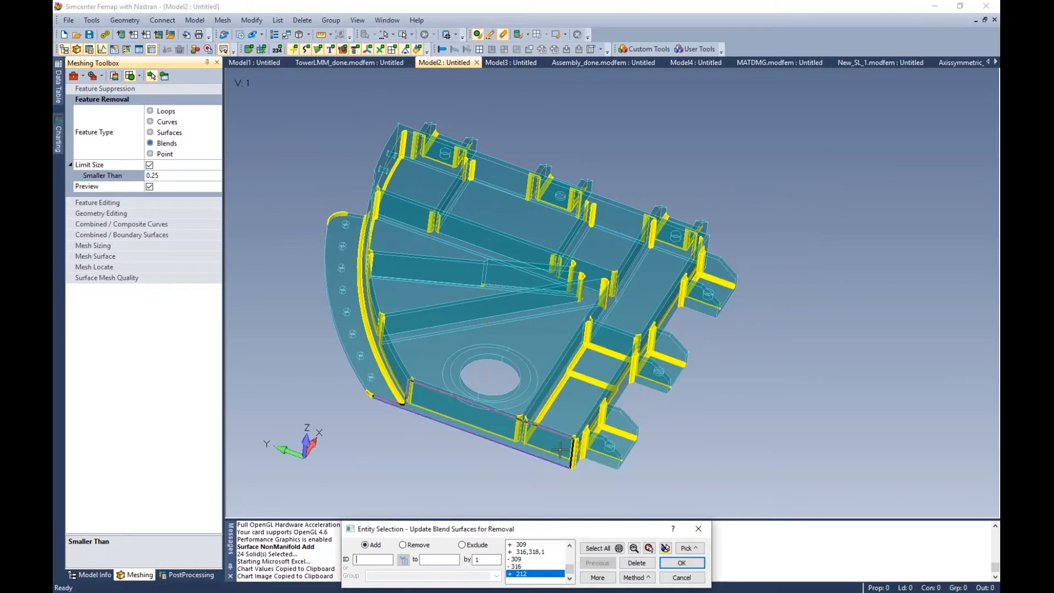
Step: Add five more surfaces along the remaining ribs and outer wall to the selection, and remove all the selected blends
{"action": "middle_click_drag", "start_coordinate": [486, 275], "coordinate": [493, 405]}
{"action": "left_click", "coordinate": [484, 266]}
{"action": "left_click", "coordinate": [489, 217]}
{"action": "left_click", "coordinate": [535, 221]}
{"action": "middle_click_drag", "start_coordinate": [535, 220], "coordinate": [453, 130]}
{"action": "left_click", "coordinate": [509, 146]}
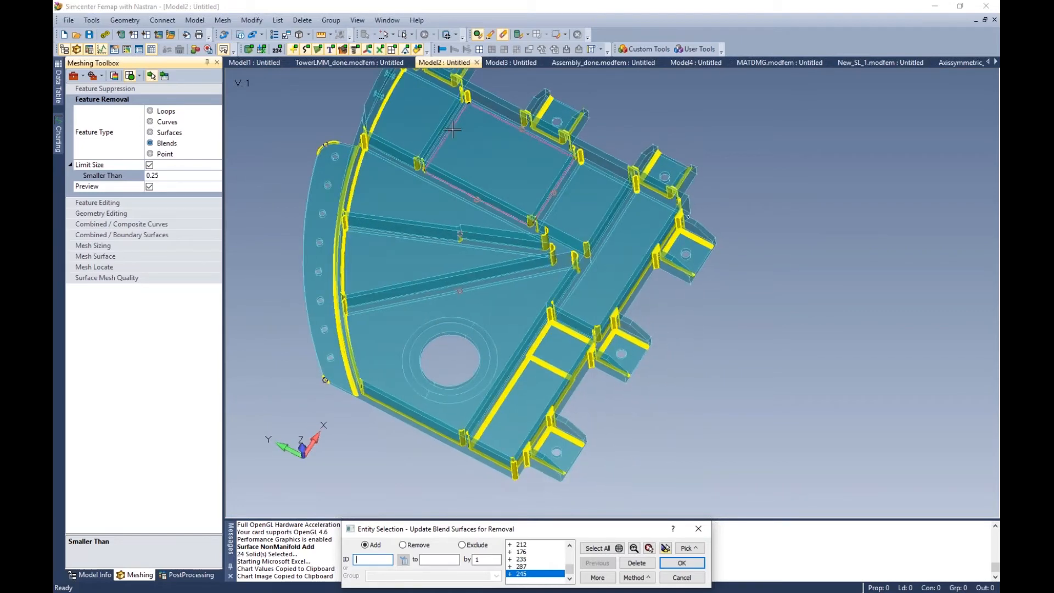
{"action": "left_click", "coordinate": [450, 127]}
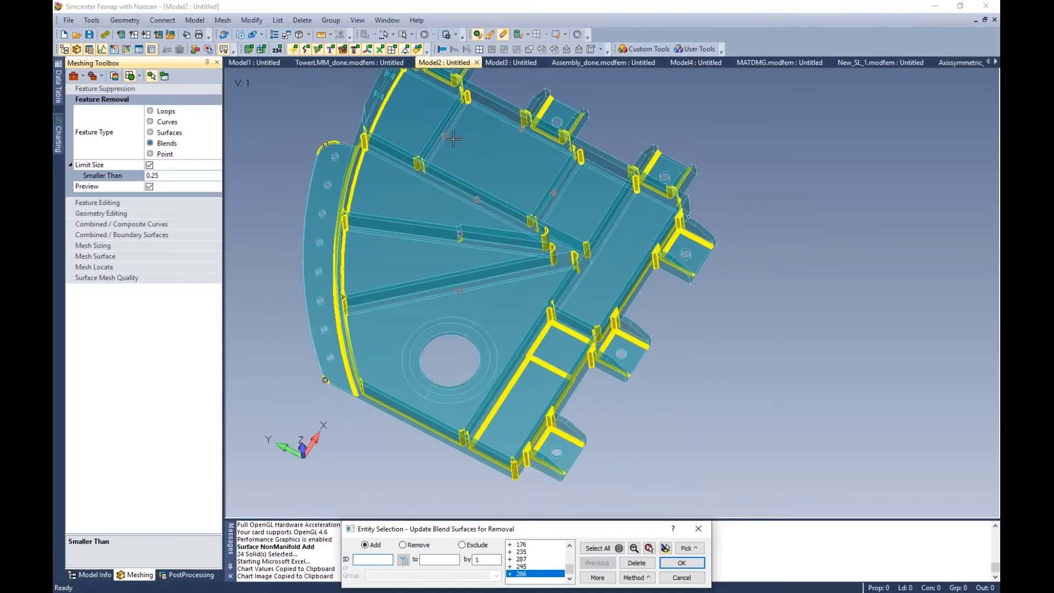
{"action": "left_click", "coordinate": [681, 563]}
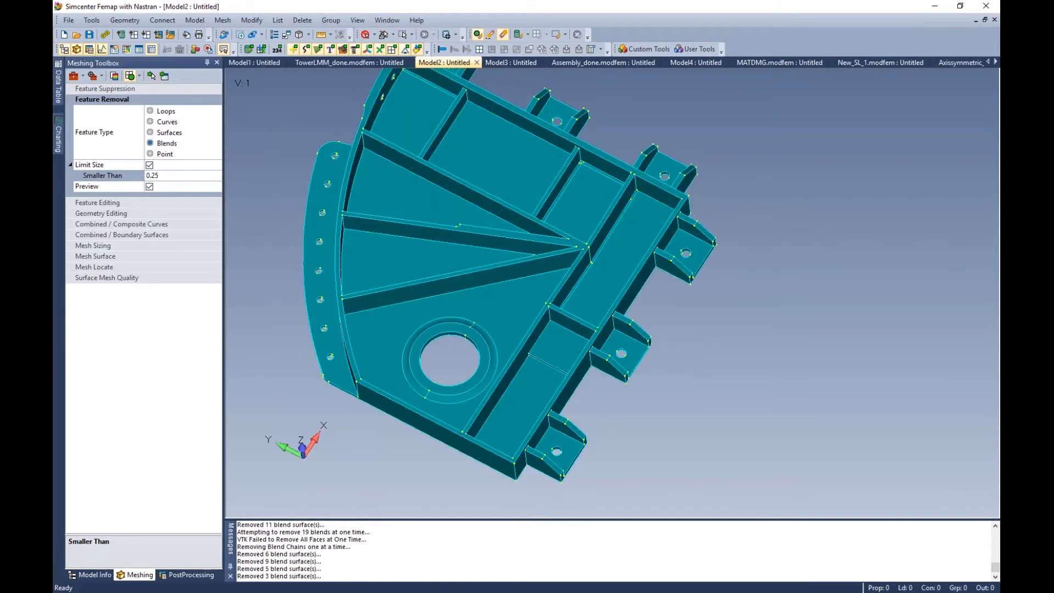
{"action": "mouse_move", "coordinate": [638, 439]}
{"action": "middle_mouse_down"}
{"action": "mouse_move", "coordinate": [646, 404]}
{"action": "mouse_move", "coordinate": [619, 373]}
{"action": "mouse_move", "coordinate": [623, 391]}
{"action": "mouse_move", "coordinate": [638, 354]}
{"action": "mouse_move", "coordinate": [673, 379]}
{"action": "mouse_move", "coordinate": [605, 345]}
{"action": "mouse_move", "coordinate": [597, 361]}
{"action": "middle_mouse_up"}
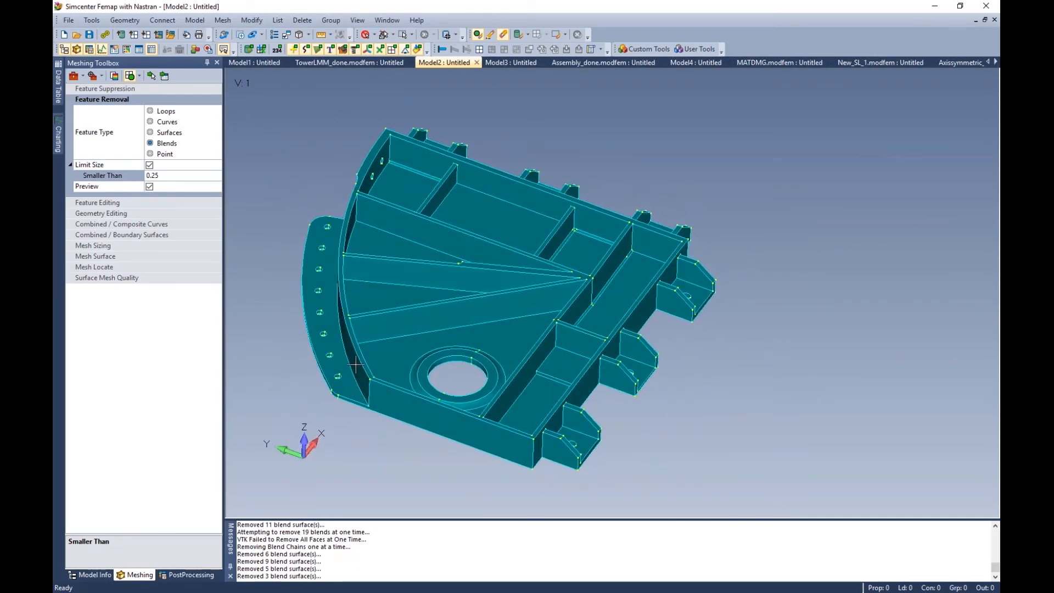
Step: Switch to the PowerPoint presentation and show the slides from the Feature Removal Tool through the Geometry Editing Tool
{"action": "key", "text": "alt+Tab"}
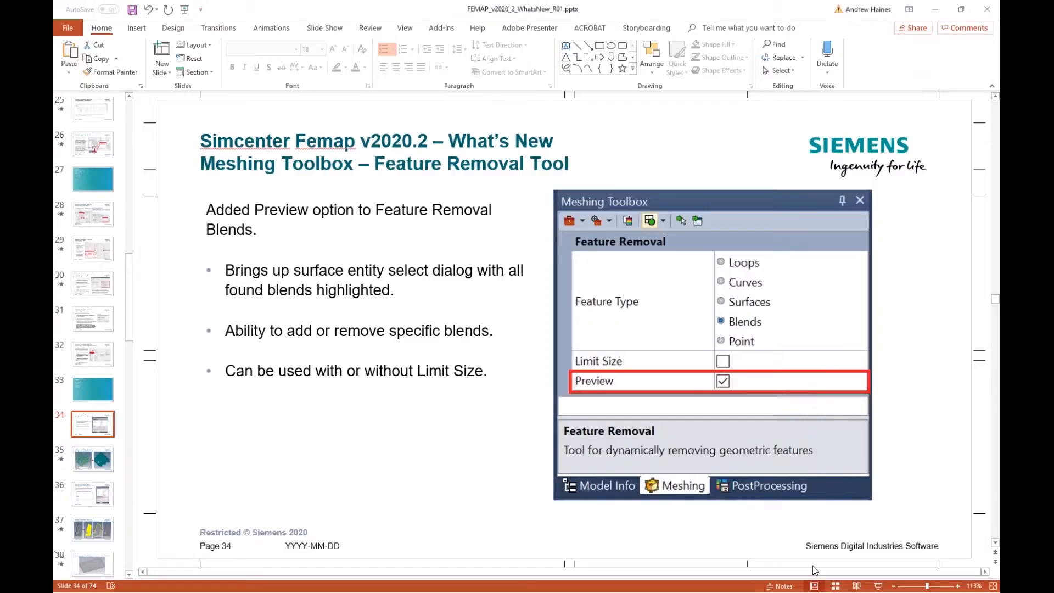
{"action": "left_click", "coordinate": [877, 586]}
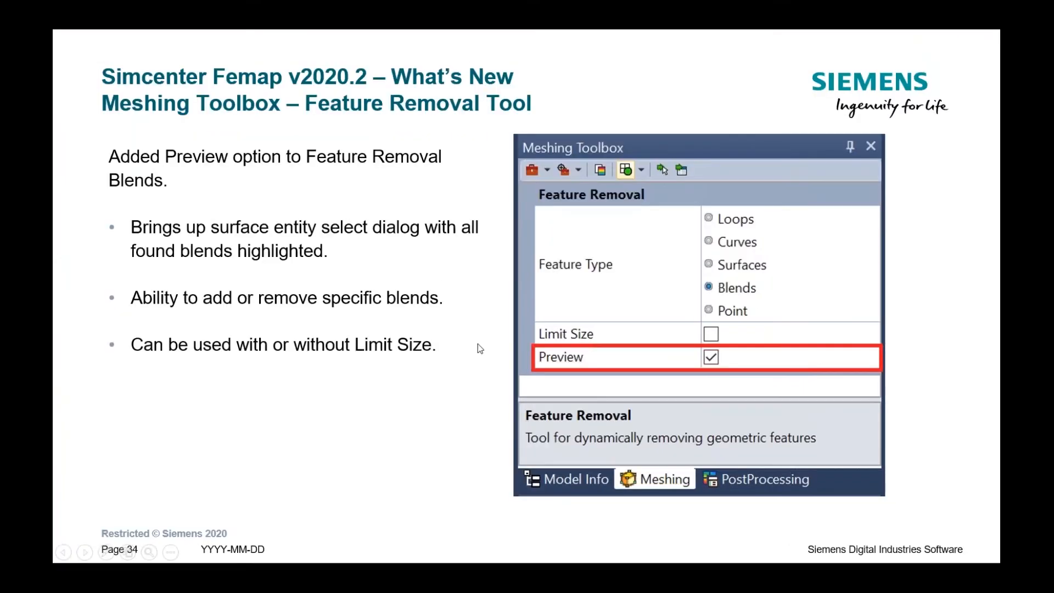
{"action": "left_click", "coordinate": [477, 343]}
{"action": "left_click", "coordinate": [477, 343]}
{"action": "left_click", "coordinate": [478, 344]}
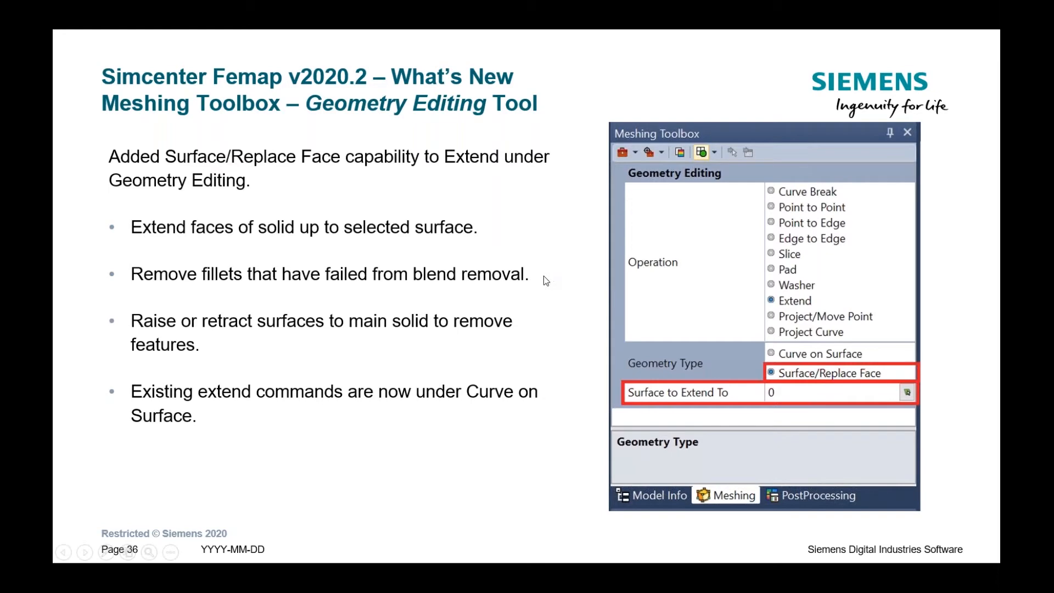
{"action": "key", "text": "Escape"}
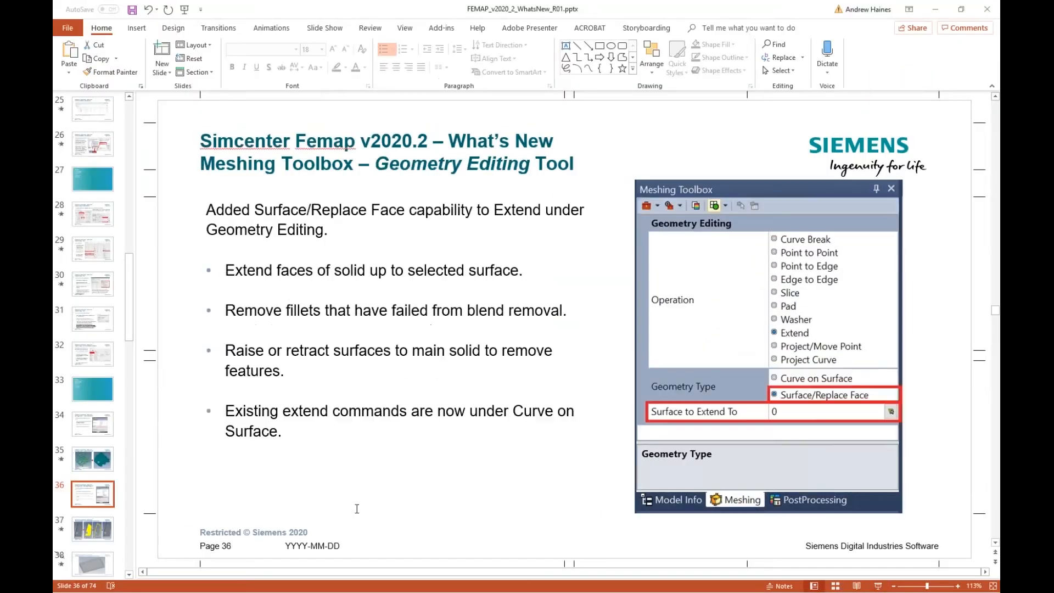
Step: Switch back to Femap, open Model3 and set Geometry Editing to the Extend operation with the Surface/Replace Face geometry type
{"action": "key", "text": "alt+Tab"}
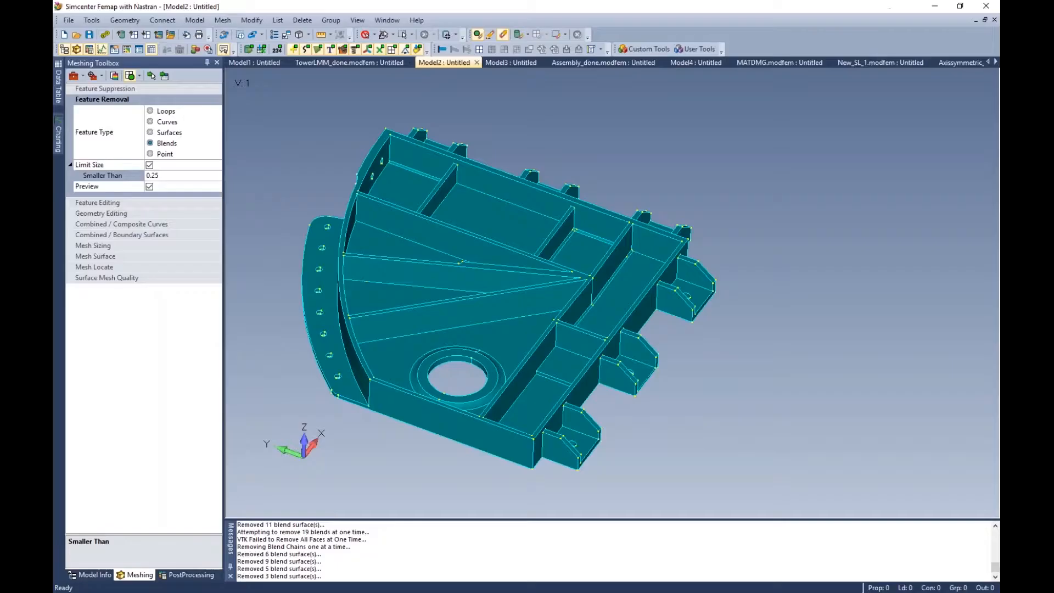
{"action": "left_click", "coordinate": [511, 62]}
{"action": "middle_click_drag", "start_coordinate": [560, 288], "coordinate": [551, 265]}
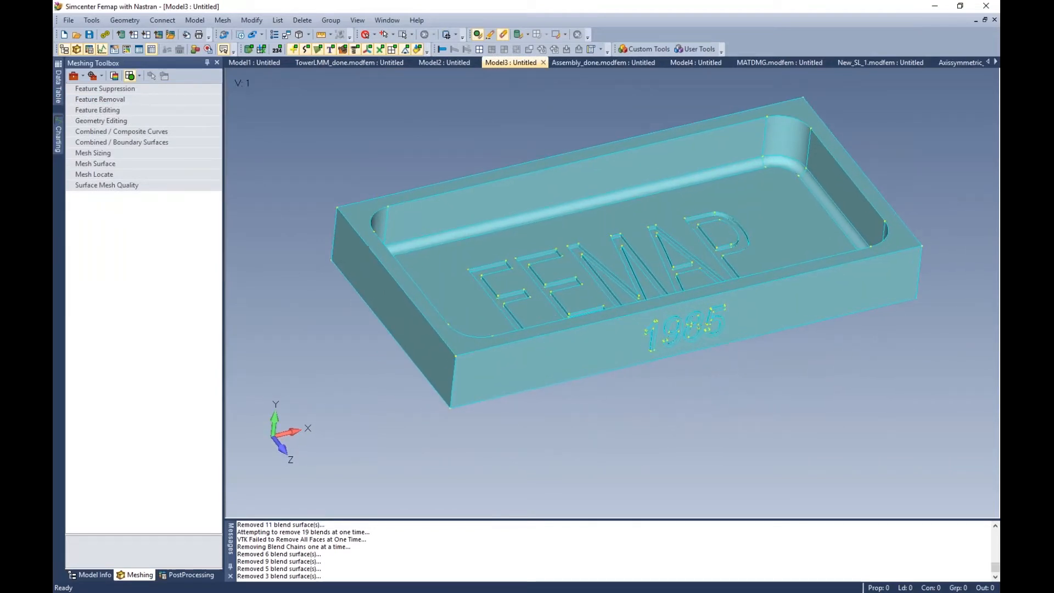
{"action": "left_click", "coordinate": [95, 121]}
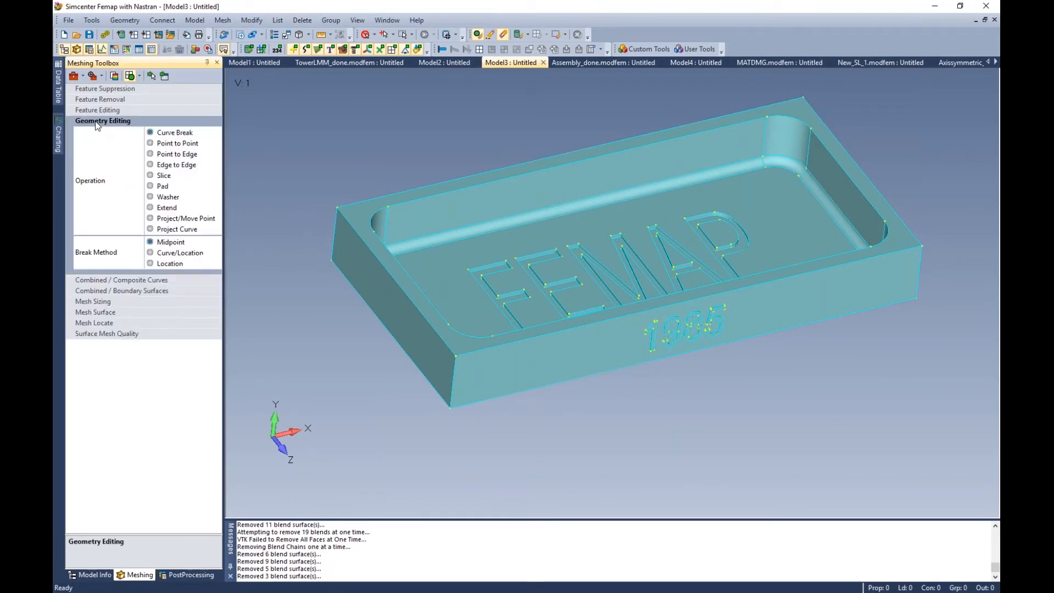
{"action": "left_click", "coordinate": [165, 207]}
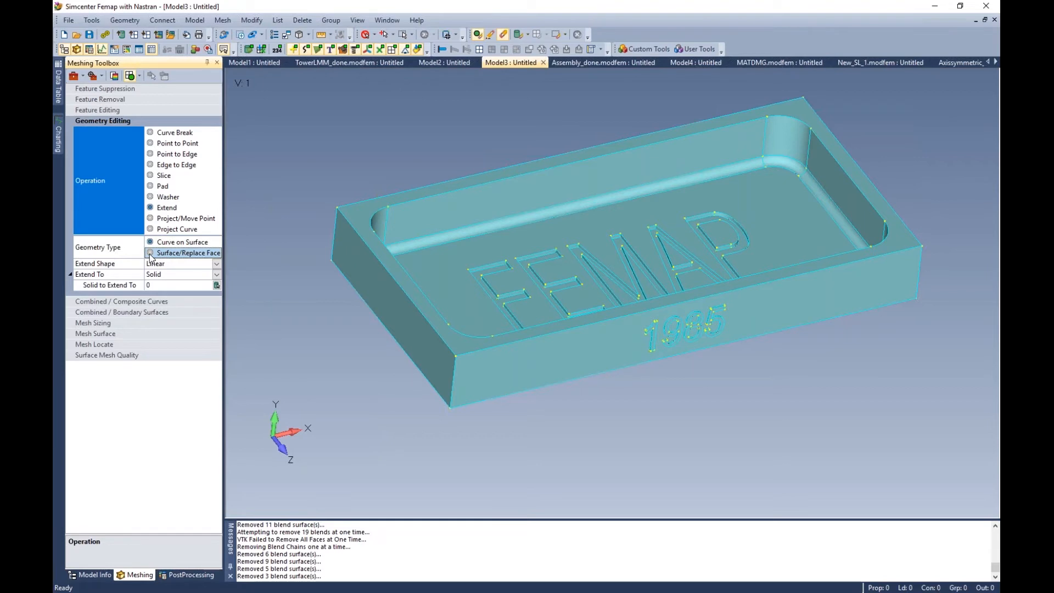
{"action": "left_click", "coordinate": [150, 253]}
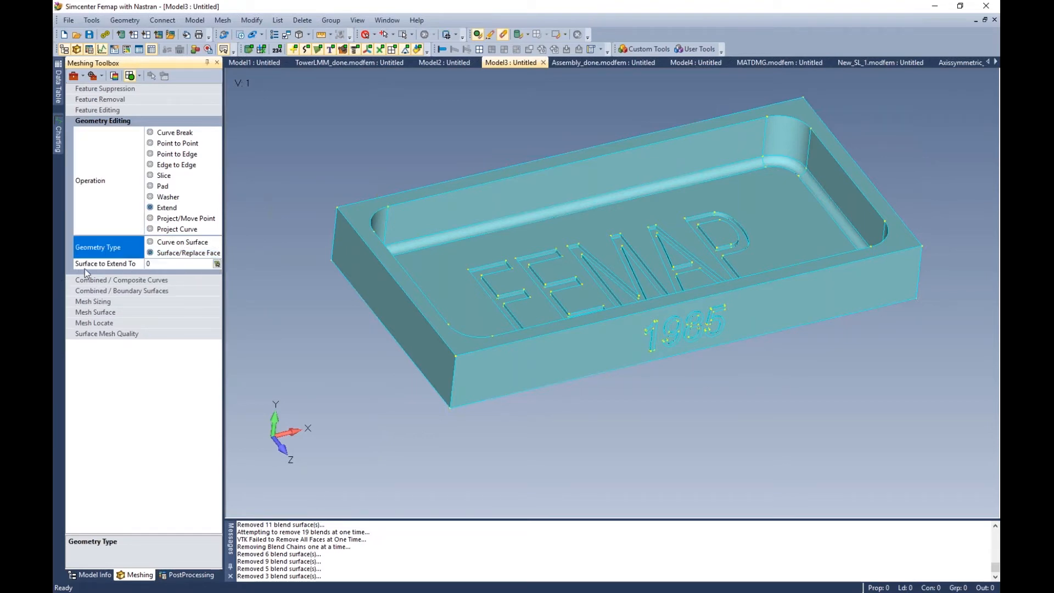
Step: Set the pocket floor as the Surface to Extend To, using Pick Front
{"action": "left_click", "coordinate": [218, 265]}
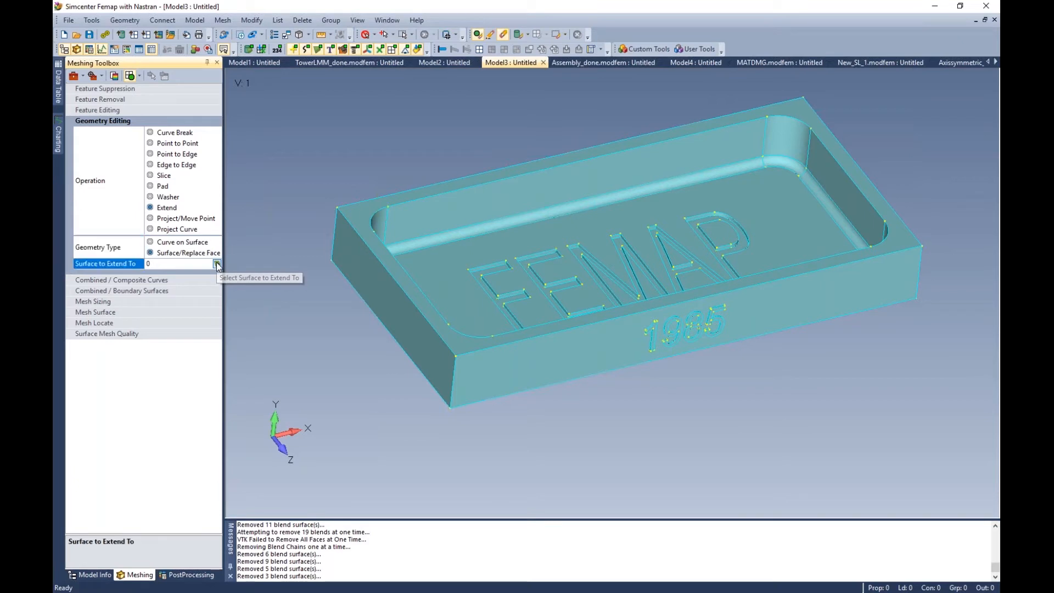
{"action": "right_click", "coordinate": [602, 239]}
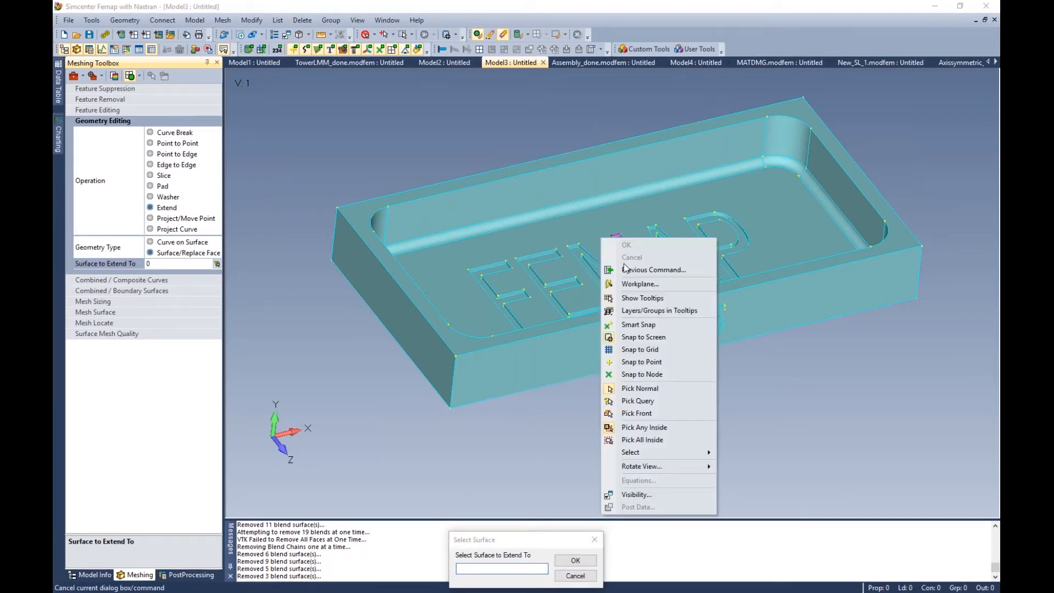
{"action": "left_click", "coordinate": [637, 412]}
{"action": "left_click", "coordinate": [601, 243]}
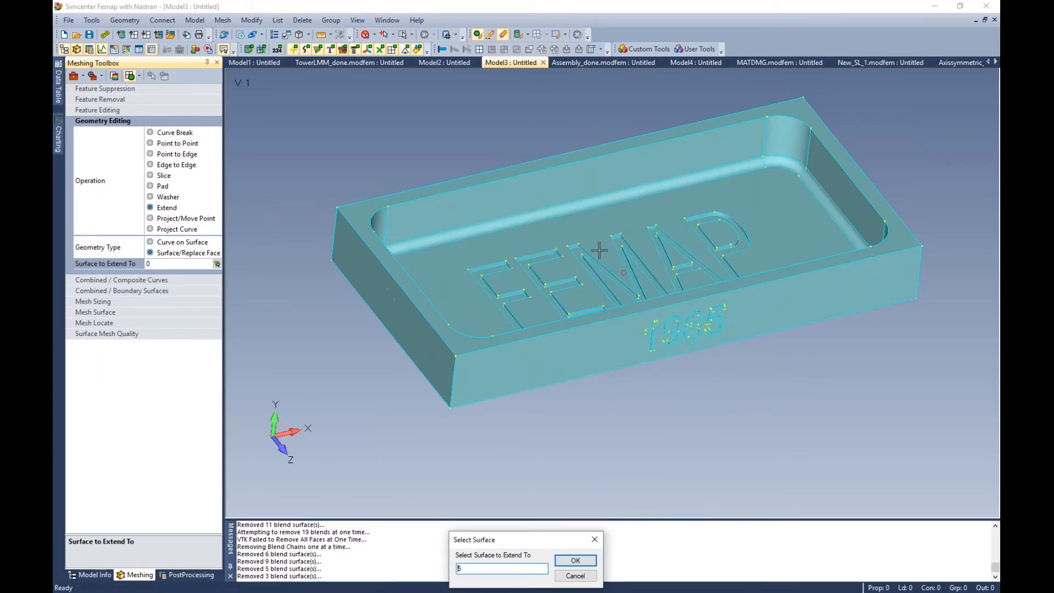
{"action": "left_click", "coordinate": [576, 561]}
Step: Remove the engraved FEMAP letters one by one by extending their faces to the pocket floor
{"action": "left_click", "coordinate": [151, 75]}
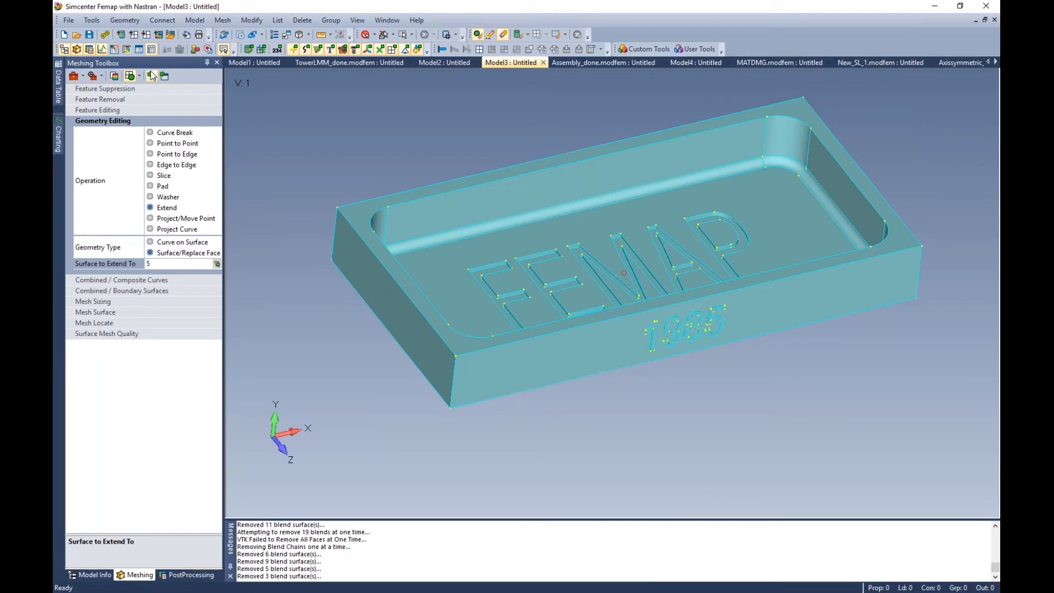
{"action": "left_click", "coordinate": [502, 297]}
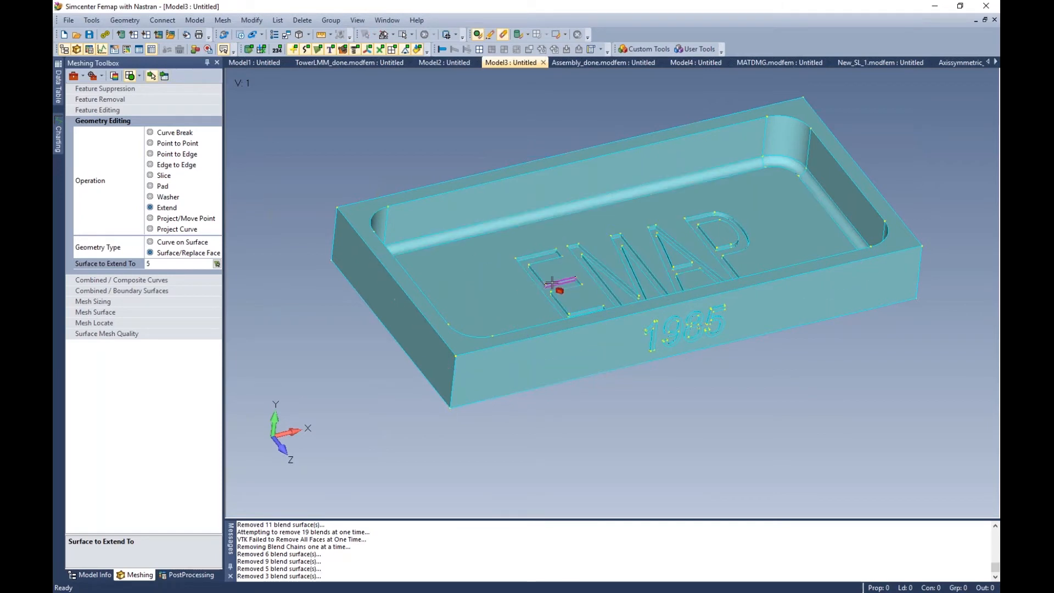
{"action": "left_click", "coordinate": [559, 288]}
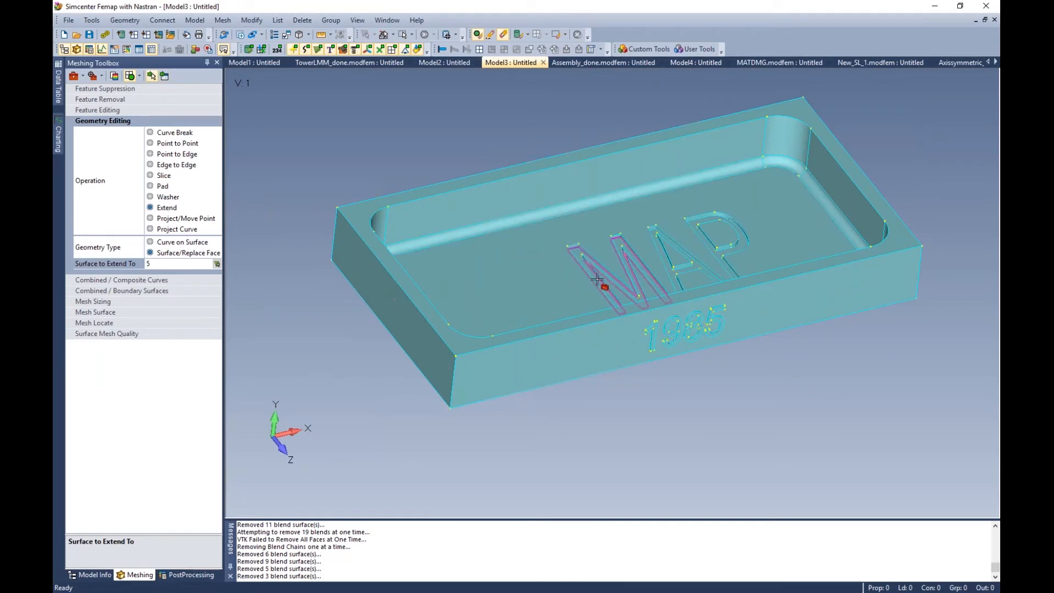
{"action": "left_click", "coordinate": [619, 241]}
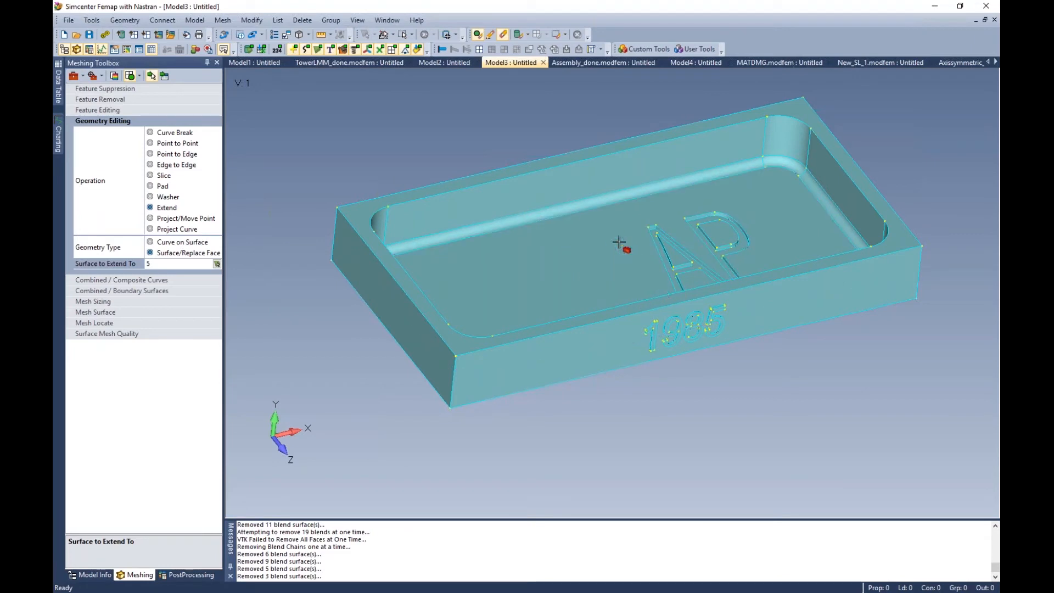
{"action": "left_click", "coordinate": [683, 267]}
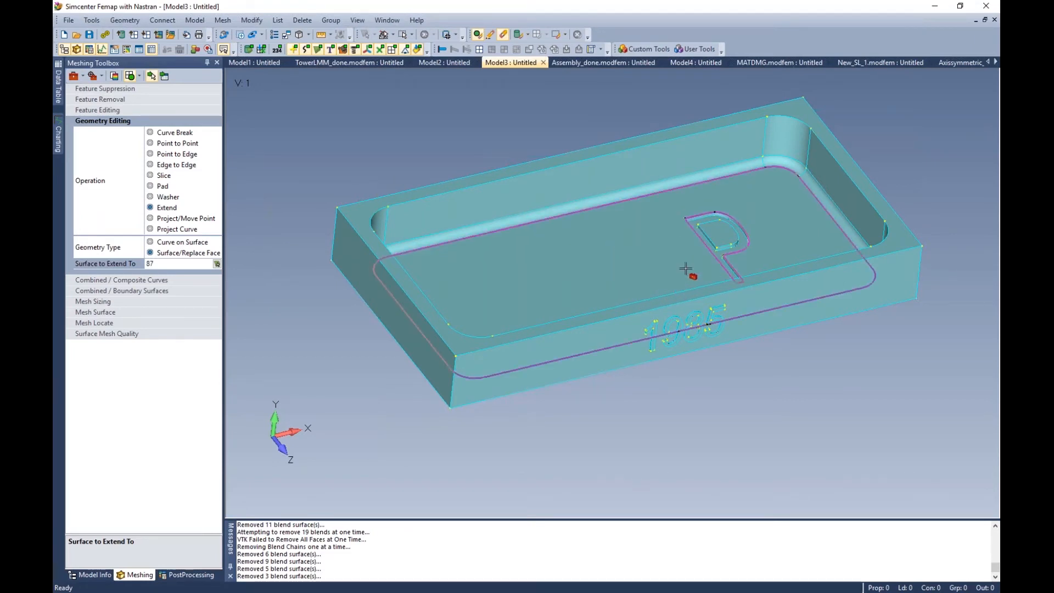
{"action": "left_click", "coordinate": [714, 253]}
Step: Set the outer side face carrying the 1985 engraving as the Surface to Extend To
{"action": "mouse_move", "coordinate": [683, 359]}
{"action": "middle_mouse_down"}
{"action": "mouse_move", "coordinate": [681, 346]}
{"action": "mouse_move", "coordinate": [681, 356]}
{"action": "middle_mouse_up"}
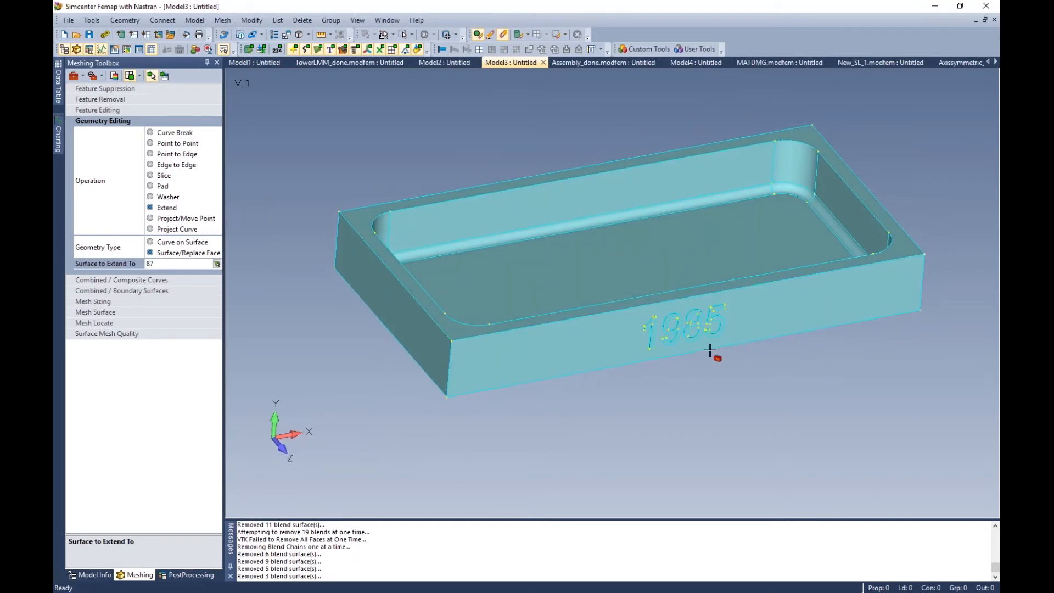
{"action": "scroll", "coordinate": [711, 351], "scroll_direction": "up", "scroll_amount": 4}
{"action": "scroll", "coordinate": [696, 353], "scroll_direction": "up", "scroll_amount": 2}
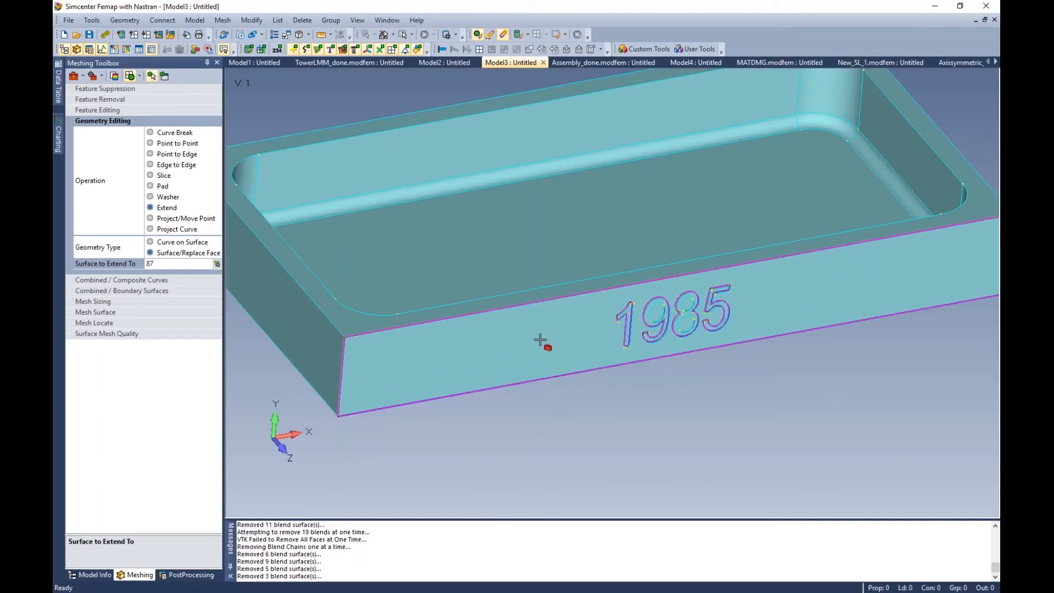
{"action": "left_click", "coordinate": [217, 263]}
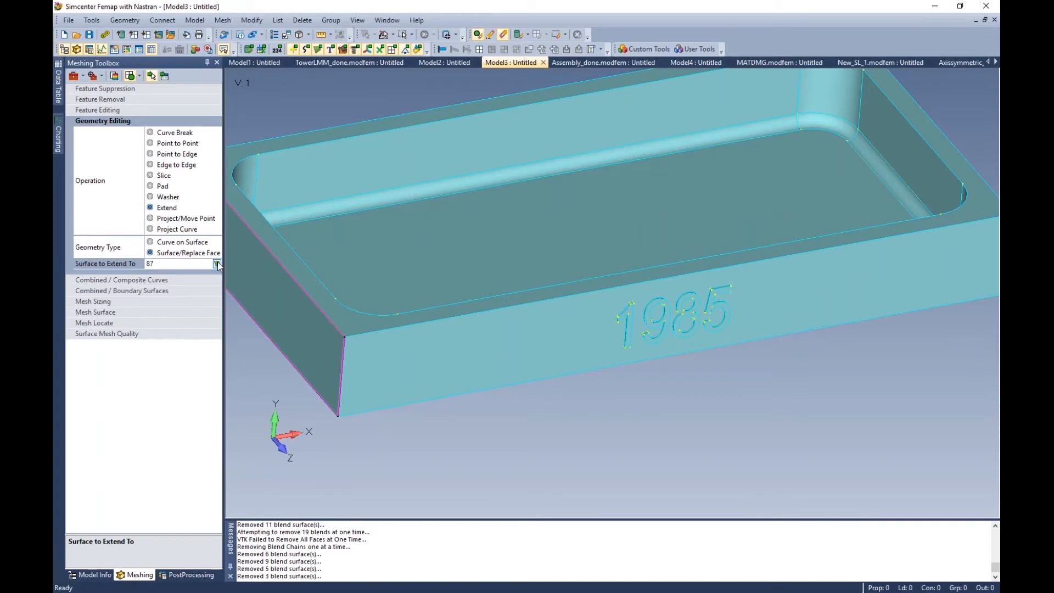
{"action": "left_click", "coordinate": [571, 350]}
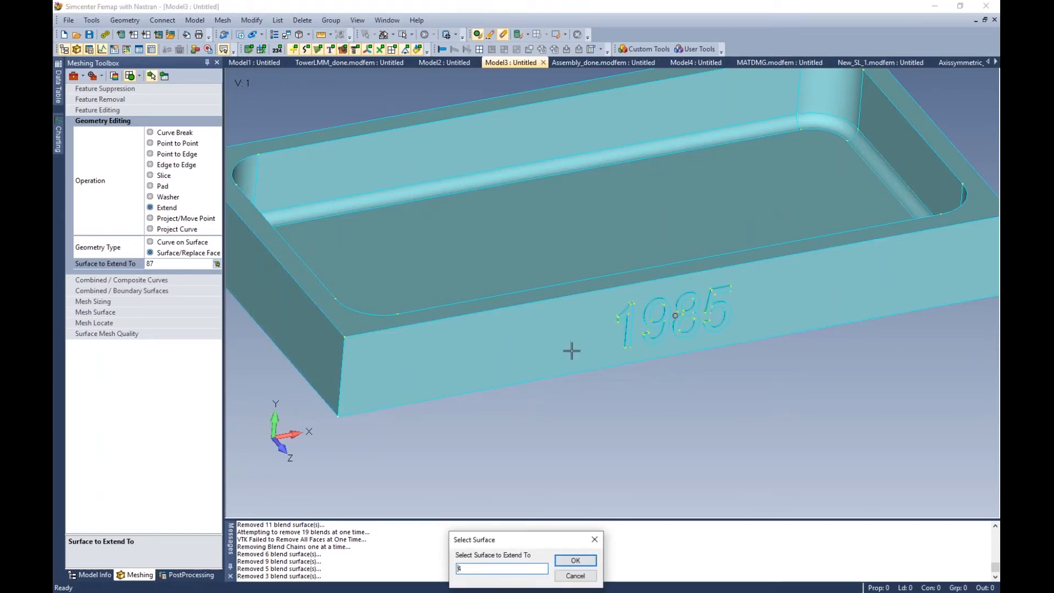
{"action": "left_click", "coordinate": [575, 561]}
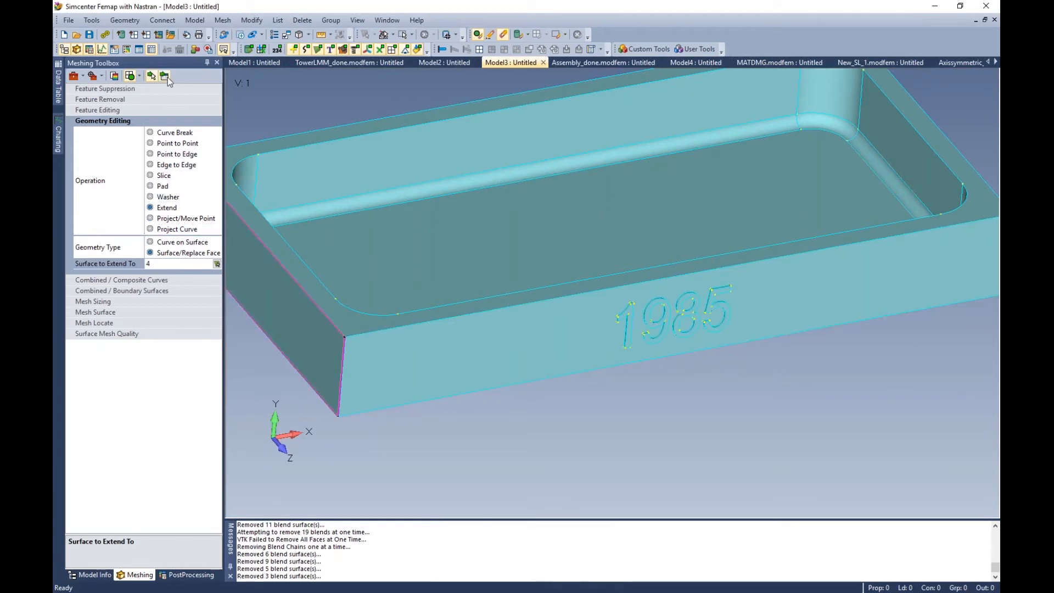
Step: Select the faces of all four 1985 digits together and extend them to the outer side face to remove the engraving
{"action": "left_click", "coordinate": [654, 330]}
{"action": "left_click", "coordinate": [683, 324]}
{"action": "left_click", "coordinate": [719, 307]}
{"action": "left_click", "coordinate": [719, 307]}
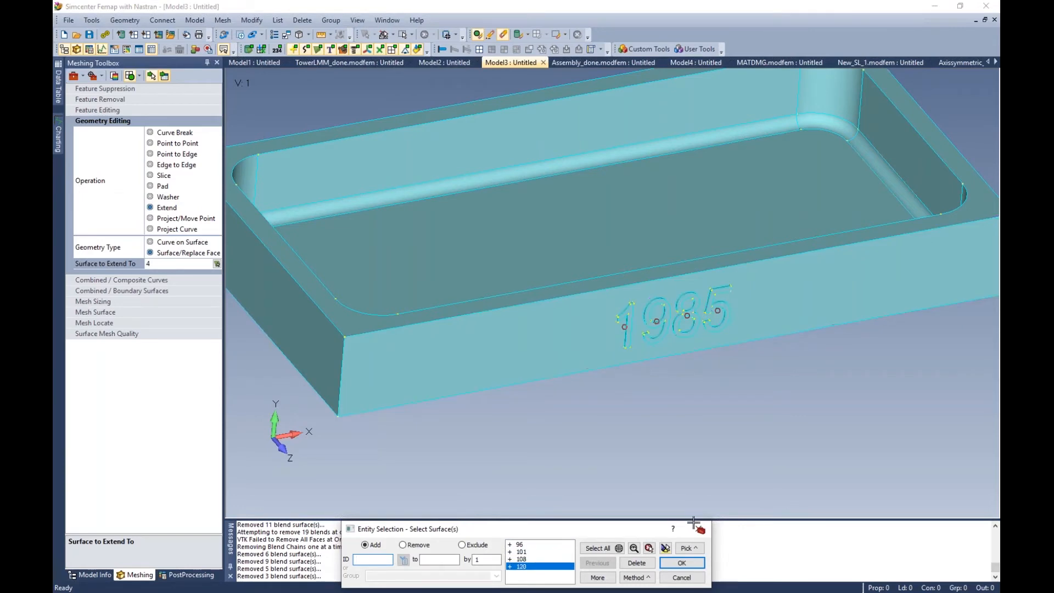
{"action": "left_click", "coordinate": [681, 562]}
{"action": "middle_click_drag", "start_coordinate": [653, 300], "coordinate": [669, 326]}
{"action": "scroll", "coordinate": [668, 326], "scroll_direction": "down", "scroll_amount": 5}
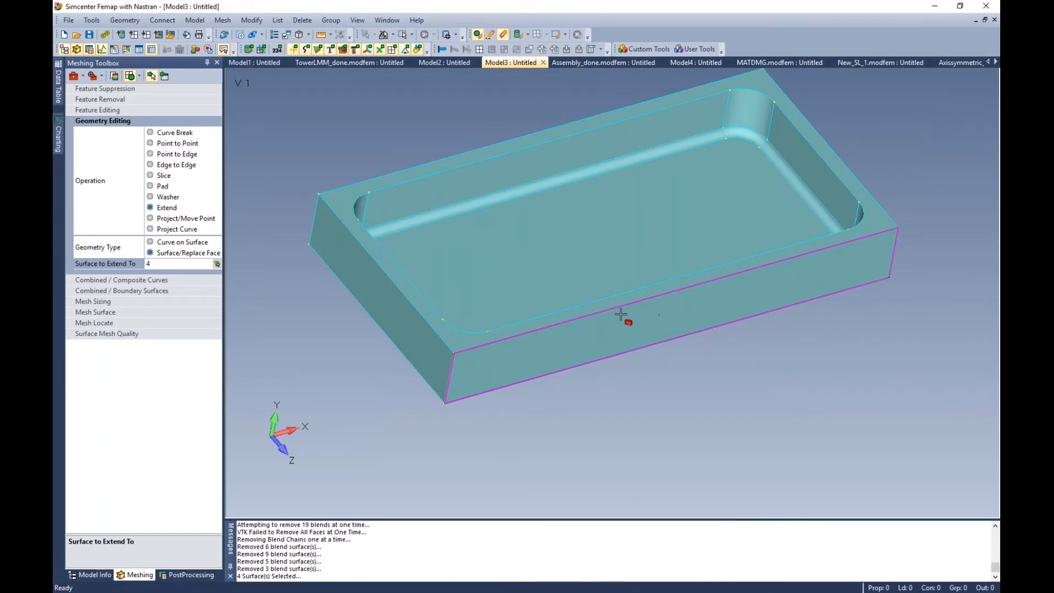
{"action": "middle_click_drag", "start_coordinate": [630, 309], "coordinate": [626, 352], "text": "ctrl"}
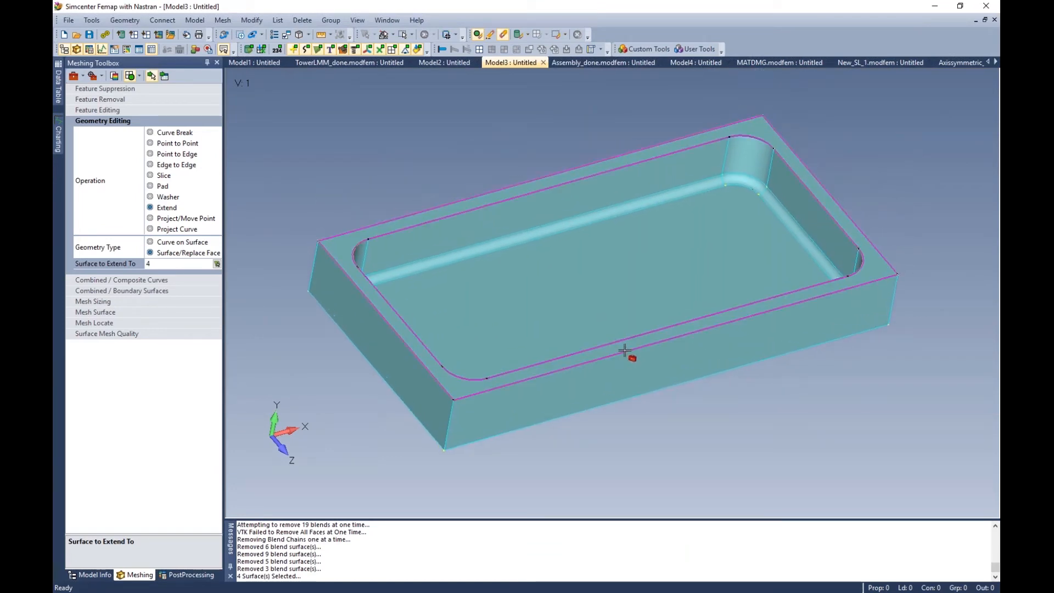
Step: Set the pocket floor as the Surface to Extend To
{"action": "left_click", "coordinate": [217, 264]}
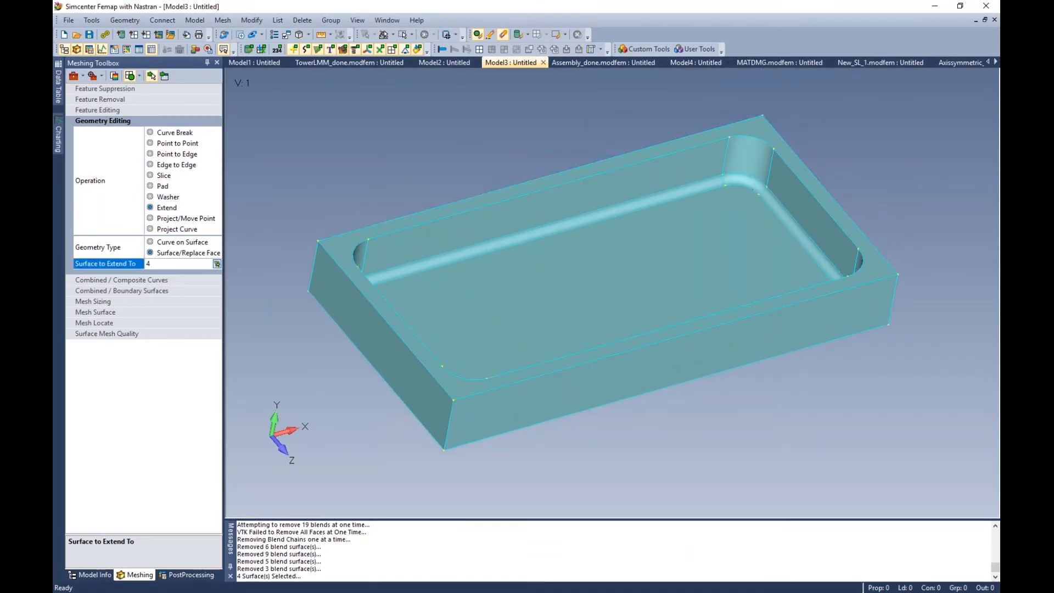
{"action": "left_click", "coordinate": [598, 286]}
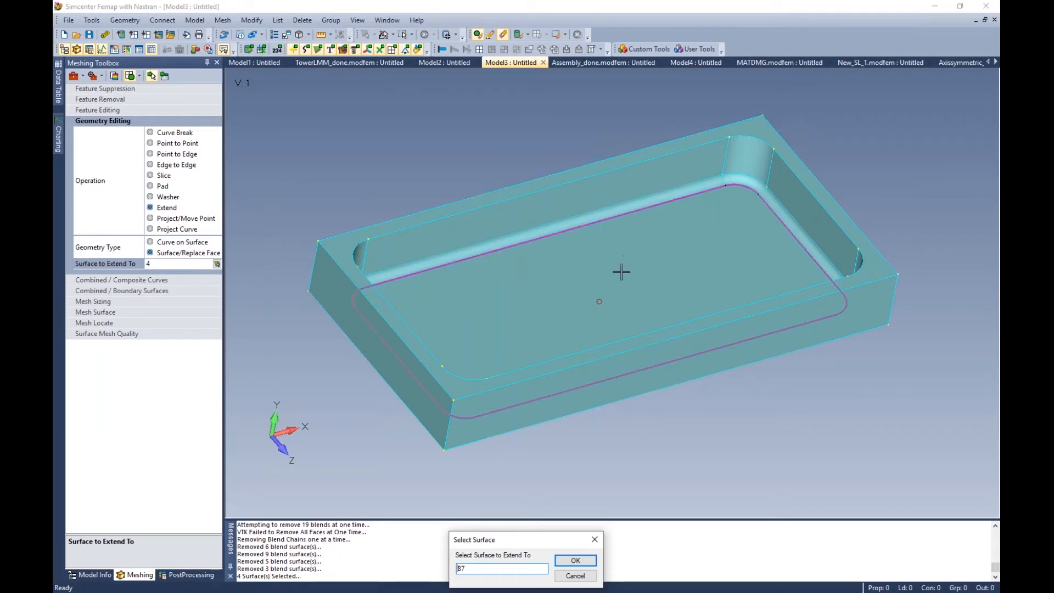
{"action": "left_click", "coordinate": [584, 562]}
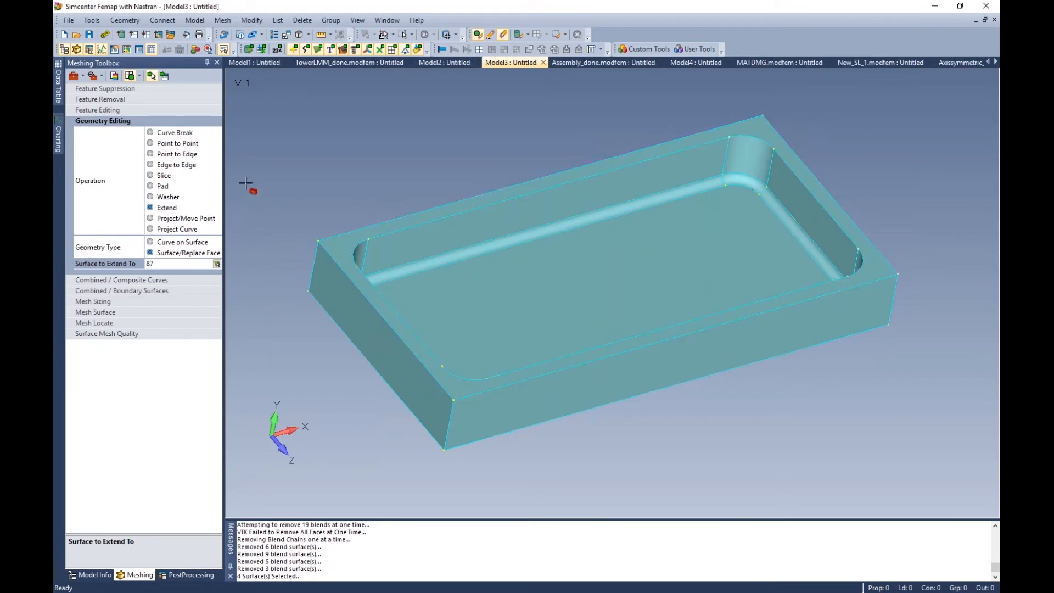
Step: Select a corner fillet face at the pocket floor, add its connected fillets, and extend them to the floor to remove the fillet
{"action": "left_click", "coordinate": [151, 76]}
{"action": "left_click", "coordinate": [741, 177]}
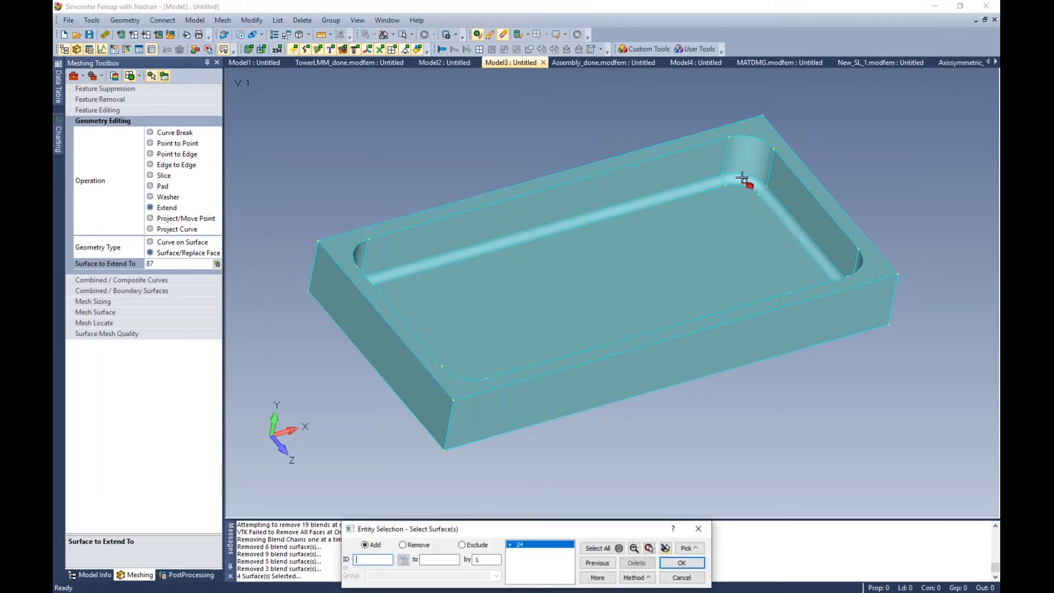
{"action": "left_click", "coordinate": [689, 548]}
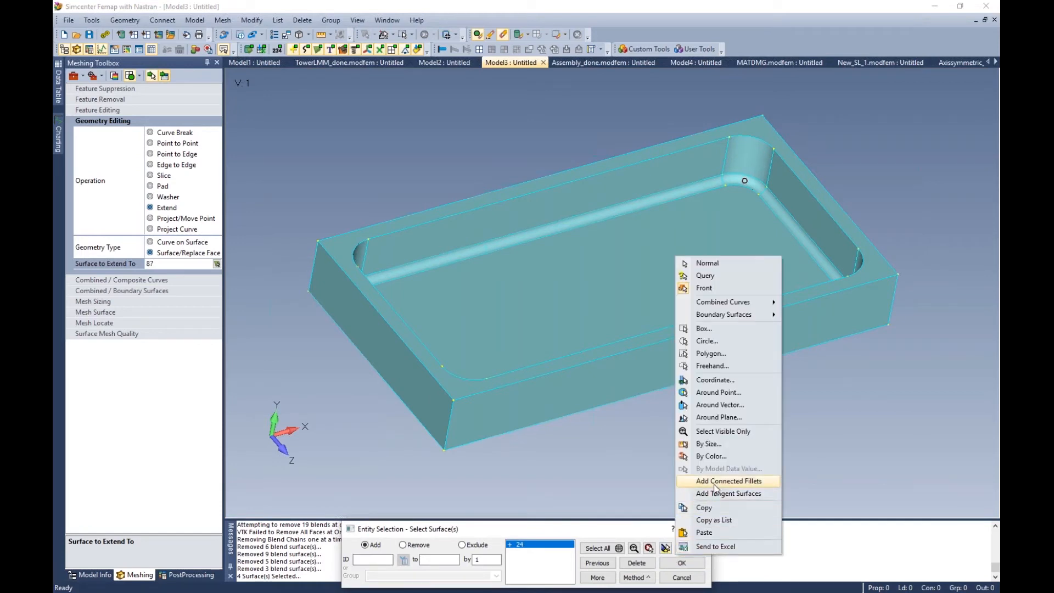
{"action": "left_click", "coordinate": [713, 492]}
{"action": "left_click", "coordinate": [681, 564]}
{"action": "middle_click_drag", "start_coordinate": [675, 357], "coordinate": [700, 360]}
{"action": "left_click", "coordinate": [700, 362]}
Step: Switch to the FEMAP_v2020_2_WhatsNew_R01 presentation in PowerPoint and start the slide show from the Geometry Editing Tool slide
{"action": "left_click", "coordinate": [511, 512]}
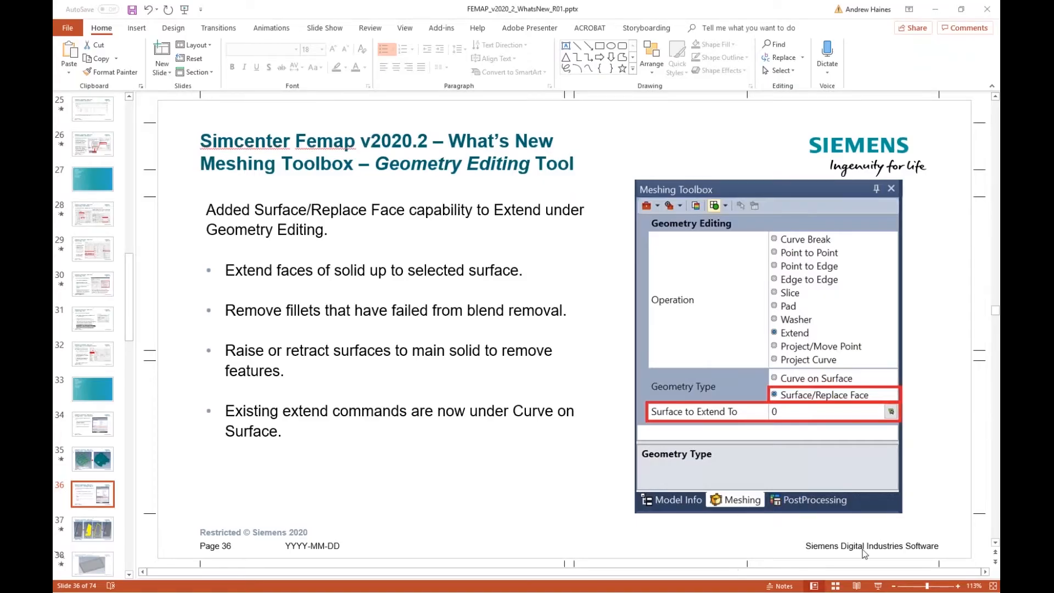
{"action": "left_click", "coordinate": [877, 585]}
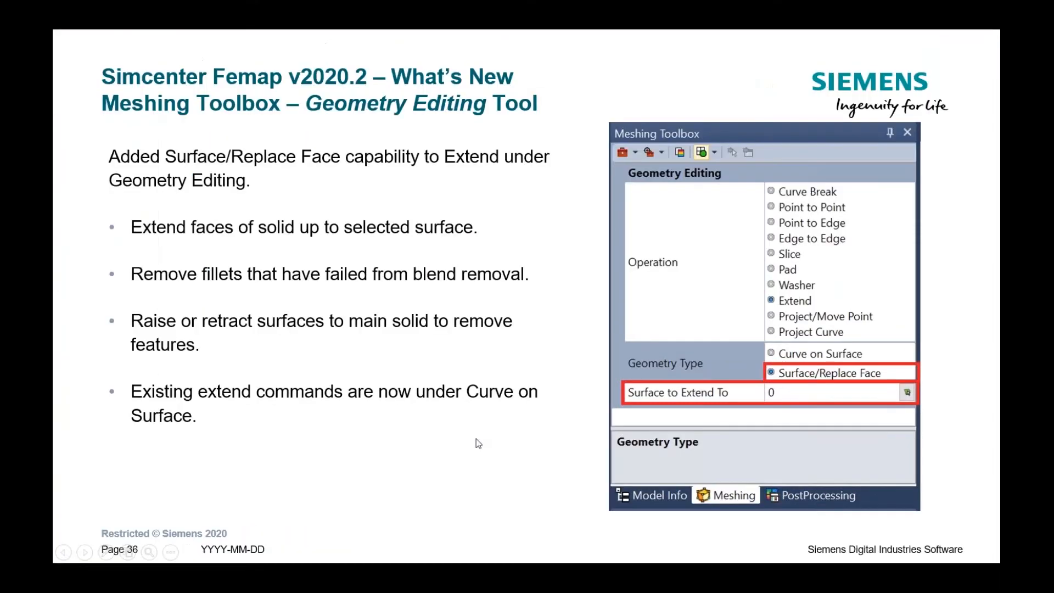